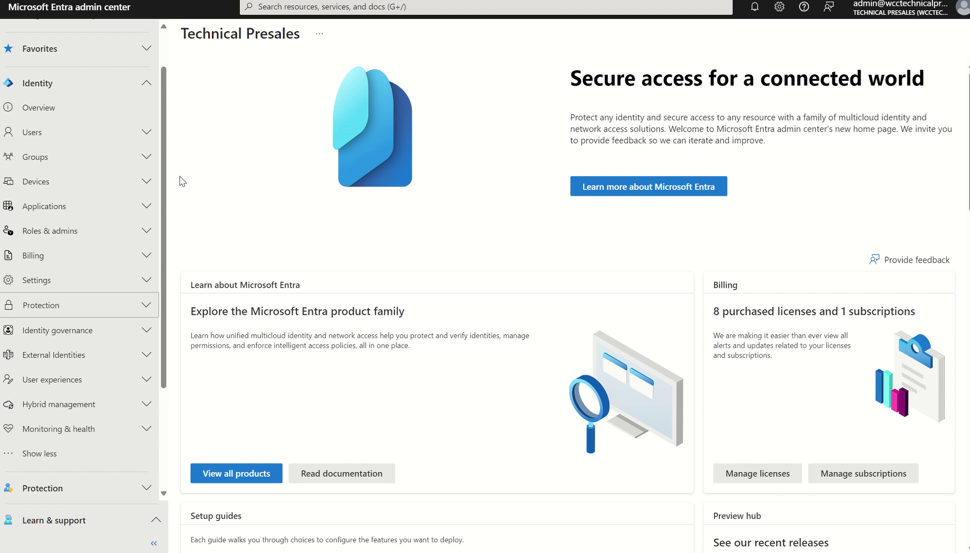
- Go to Hybrid management > Microsoft Entra Connect to see the Cloud Sync Get started page
{"action": "scroll", "coordinate": [167, 180], "scroll_direction": "down", "scroll_amount": 2}
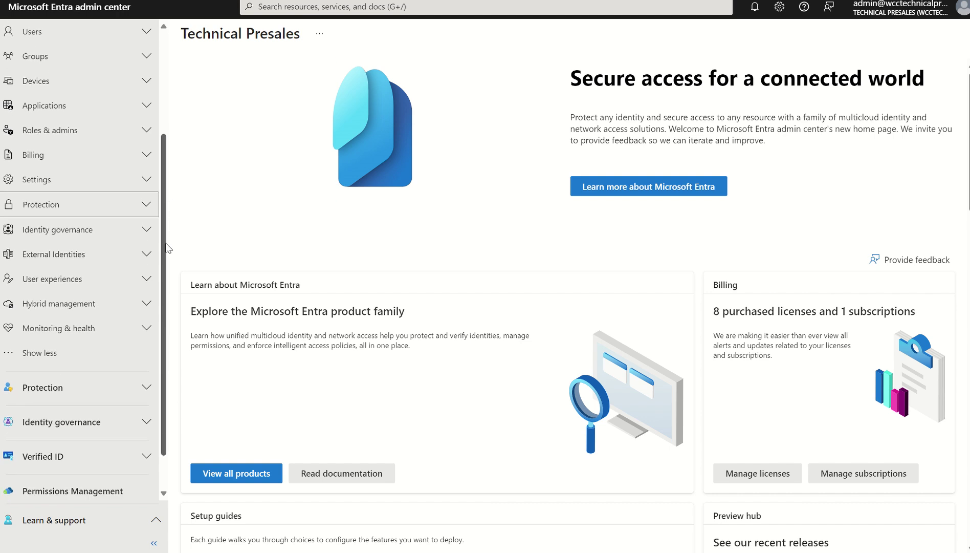
{"action": "left_click", "coordinate": [139, 305]}
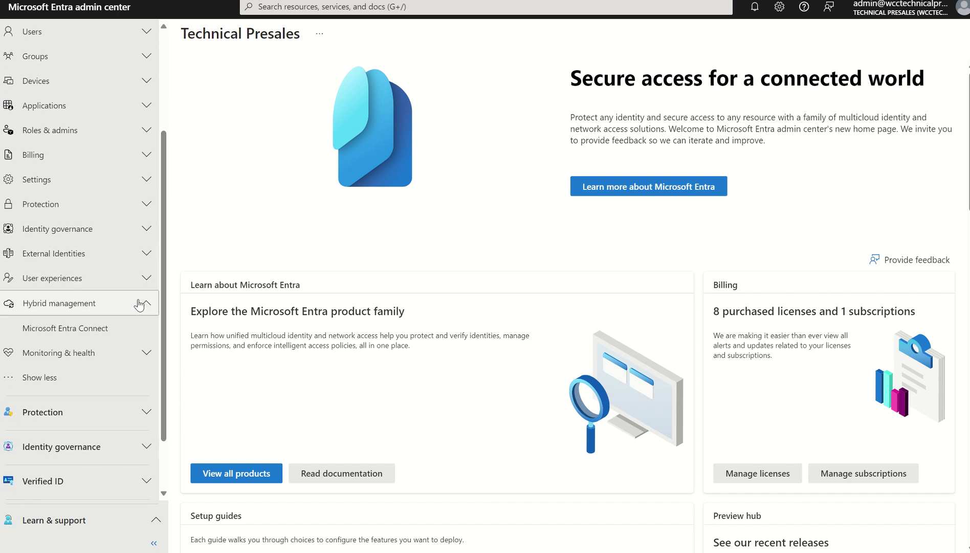
{"action": "left_click", "coordinate": [98, 332]}
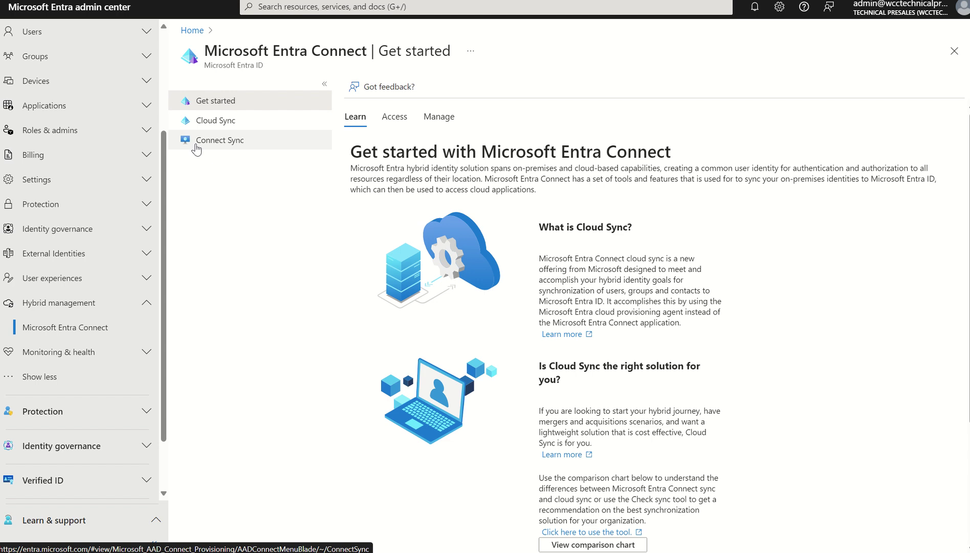
- Open the Cloud Sync configurations list and view the New configuration types
{"action": "left_click", "coordinate": [219, 123]}
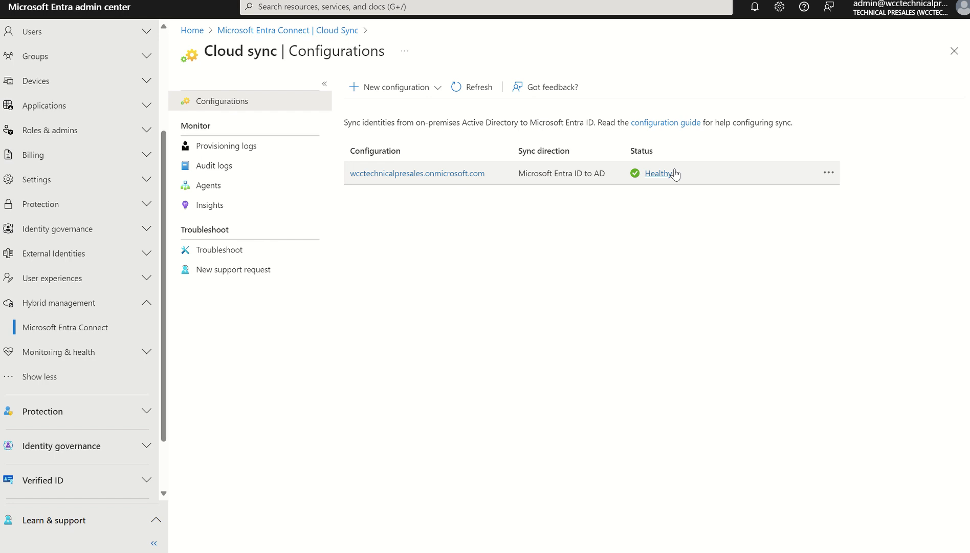
{"action": "left_click", "coordinate": [407, 94]}
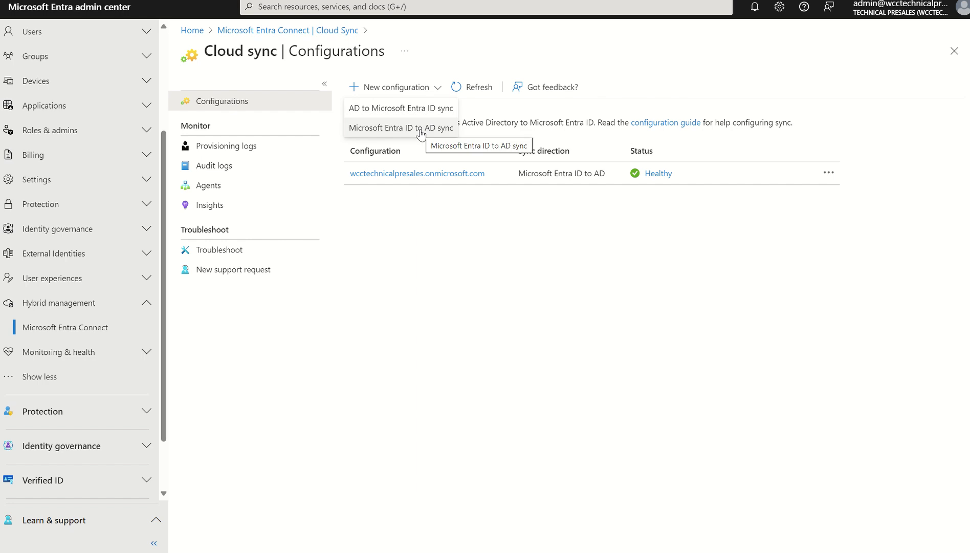
- Start a new Entra ID to AD sync configuration and confirm agent NYC-DC1 is active
{"action": "left_click", "coordinate": [420, 129]}
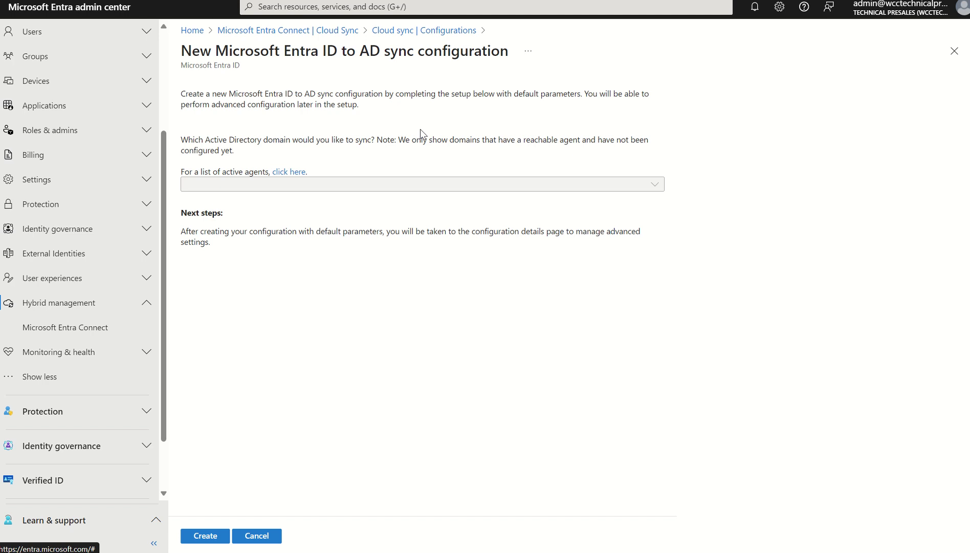
{"action": "left_click", "coordinate": [299, 171]}
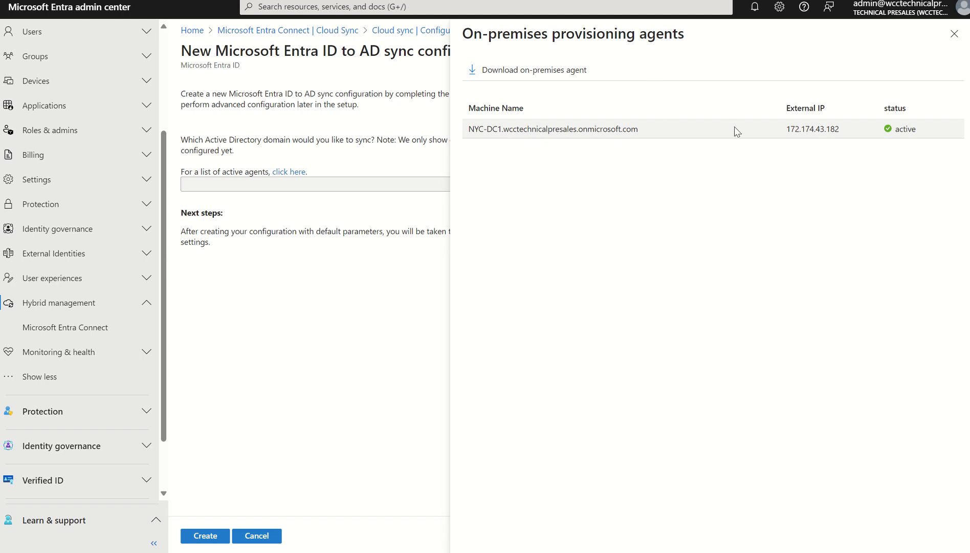
{"action": "left_click", "coordinate": [954, 34]}
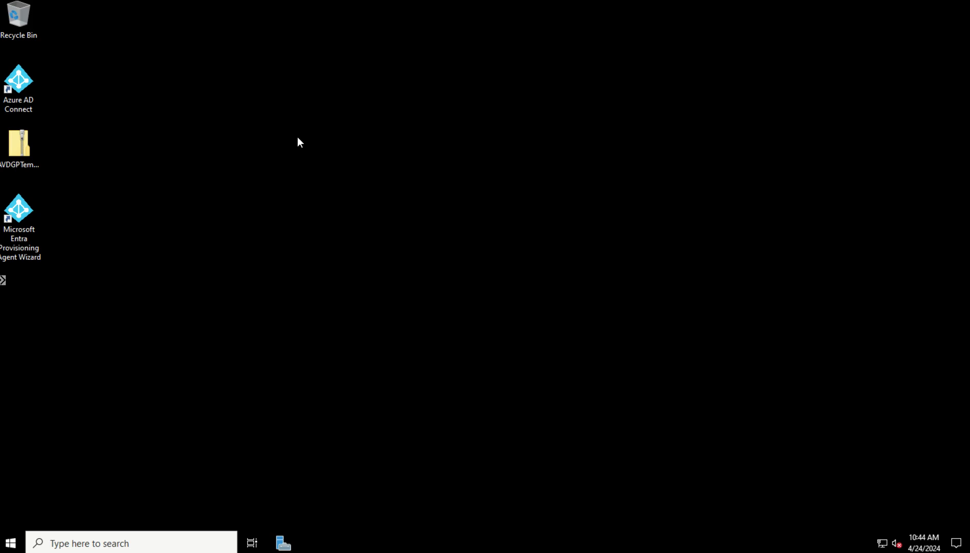
{"action": "left_click_drag", "start_coordinate": [55, 76], "coordinate": [63, 111]}
{"action": "left_click_drag", "start_coordinate": [56, 208], "coordinate": [31, 256]}
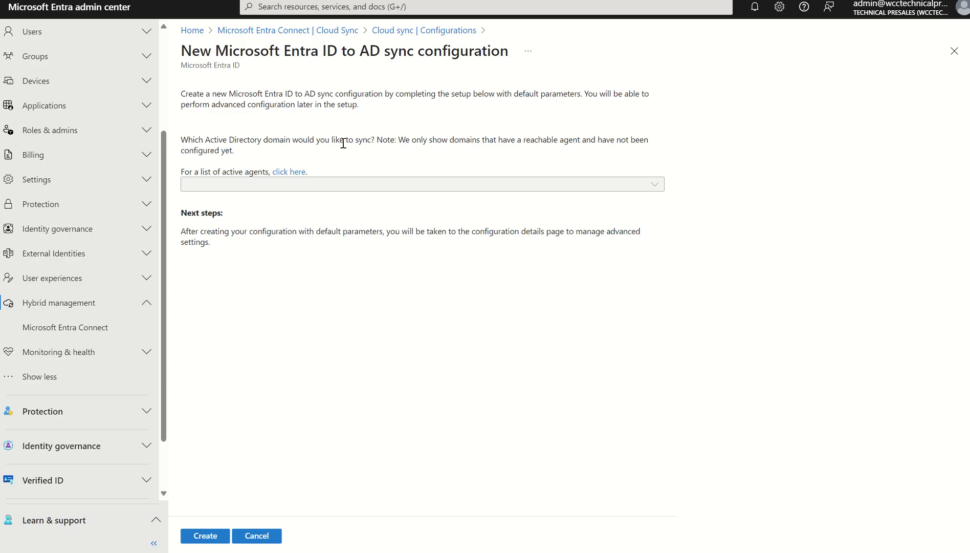
{"action": "left_click", "coordinate": [288, 172]}
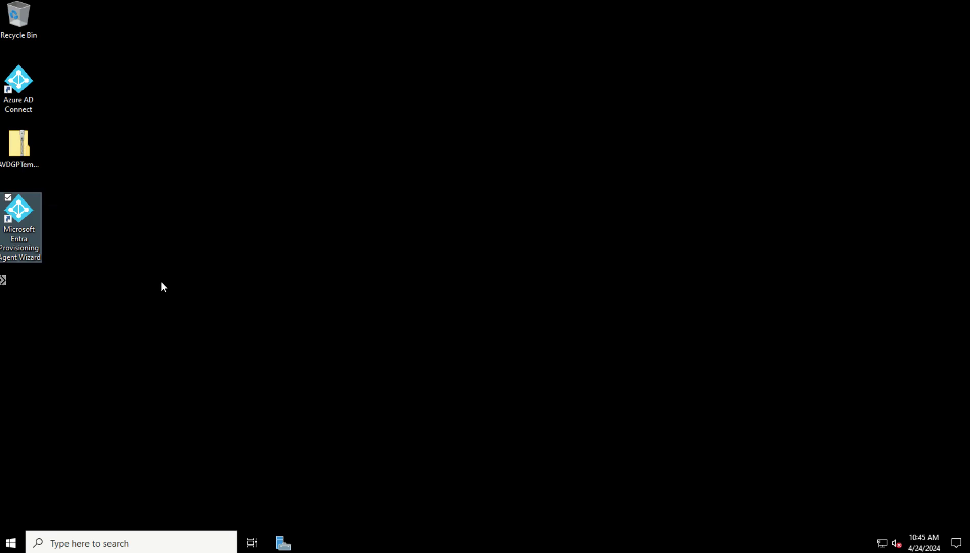
{"action": "left_click", "coordinate": [160, 281]}
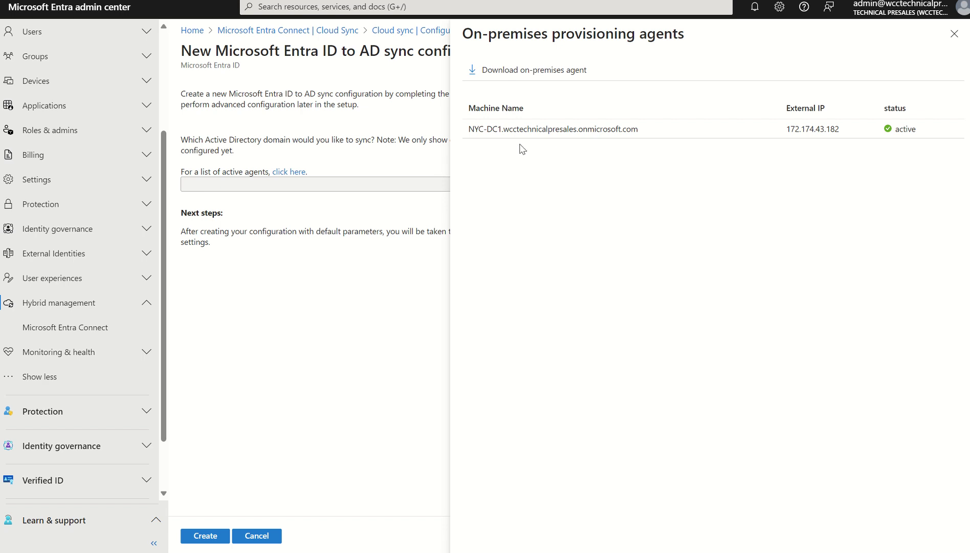
- Close the agents list and cancel the new Entra ID to AD sync configuration
{"action": "left_click", "coordinate": [954, 34]}
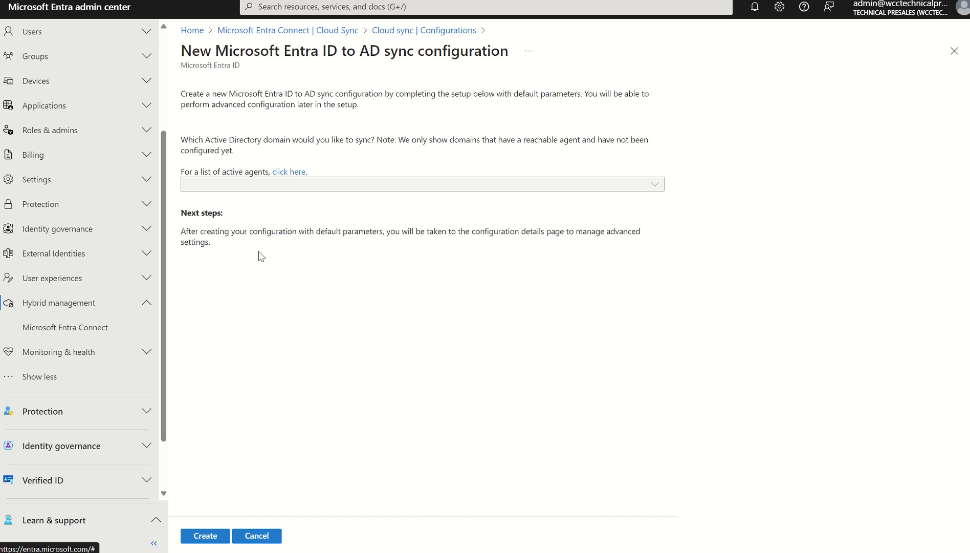
{"action": "left_click", "coordinate": [274, 536]}
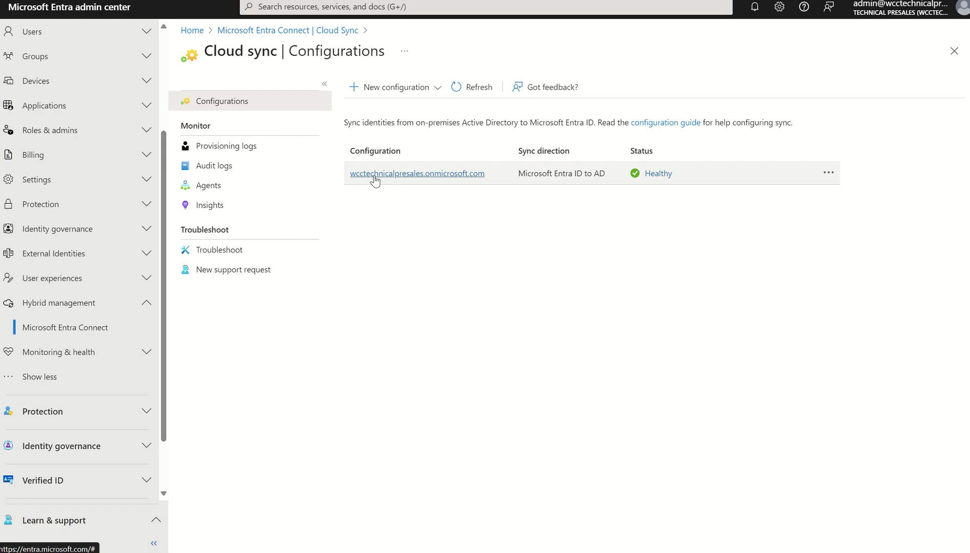
- Open the wcctechnicalpresales.onmicrosoft.com configuration: Healthy, 0 sync errors, 1 enabled agent
{"action": "left_click", "coordinate": [375, 176]}
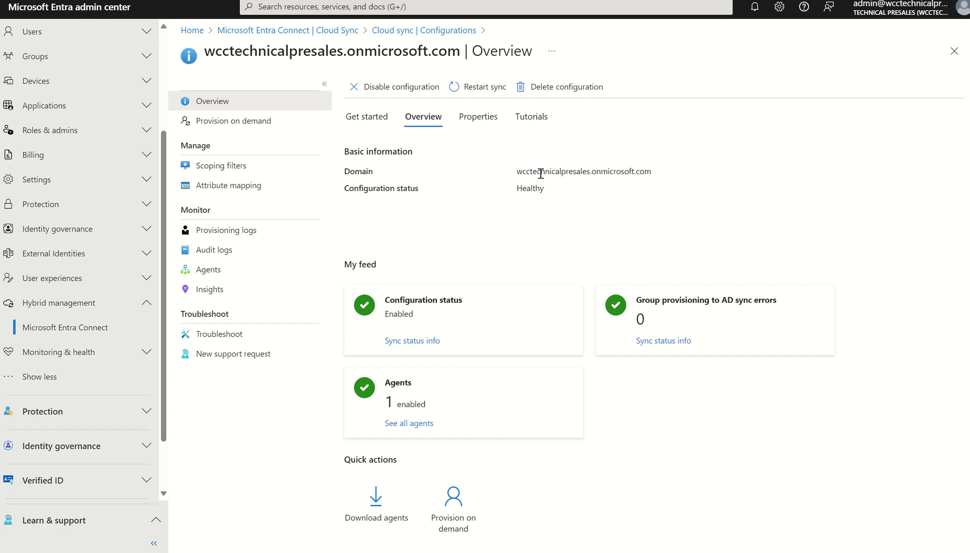
{"action": "mouse_move", "coordinate": [515, 174]}
{"action": "left_mouse_down"}
{"action": "mouse_move", "coordinate": [585, 185]}
{"action": "mouse_move", "coordinate": [566, 191]}
{"action": "left_mouse_up"}
{"action": "left_click", "coordinate": [543, 189]}
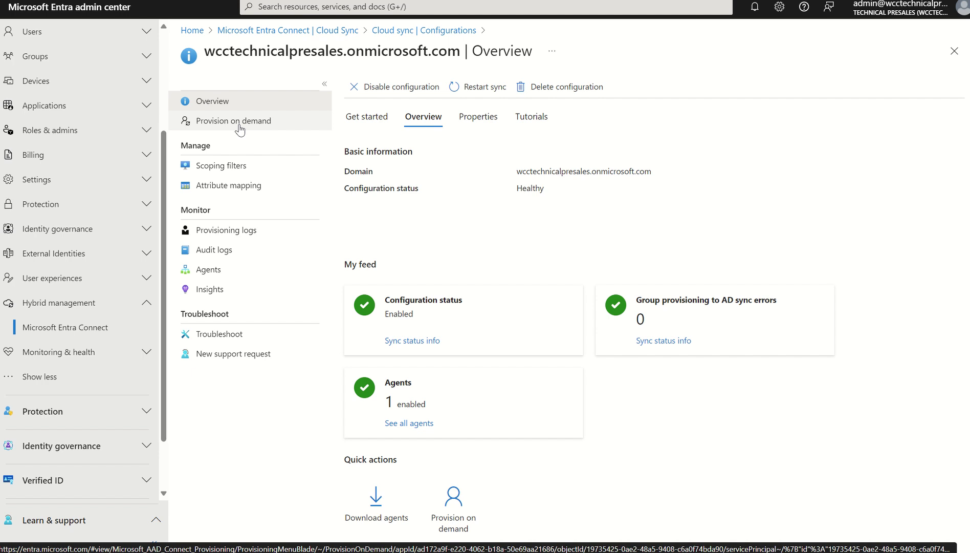
- Review the scoped security groups Entra Cloud Sync and Entra Group Test targeting the Users container
{"action": "left_click", "coordinate": [214, 176]}
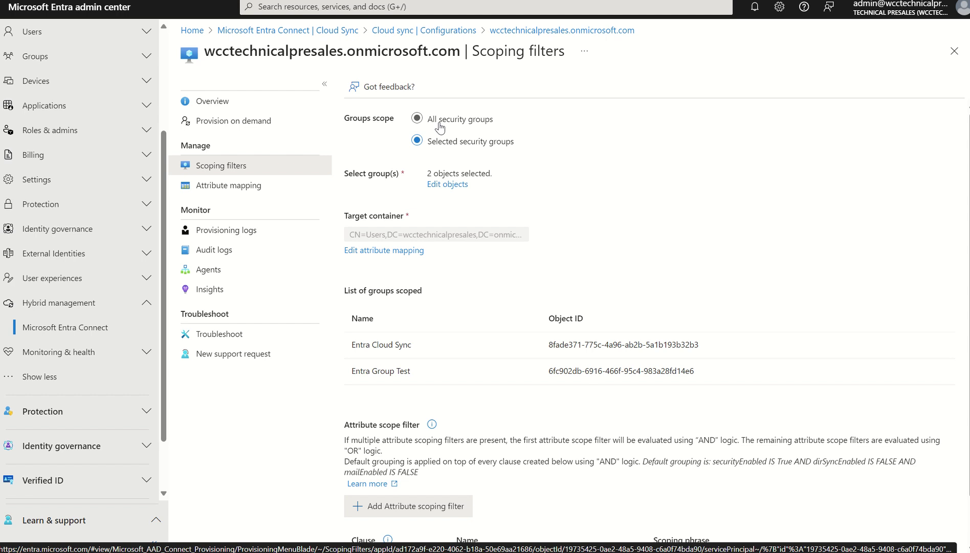
{"action": "left_click", "coordinate": [445, 185]}
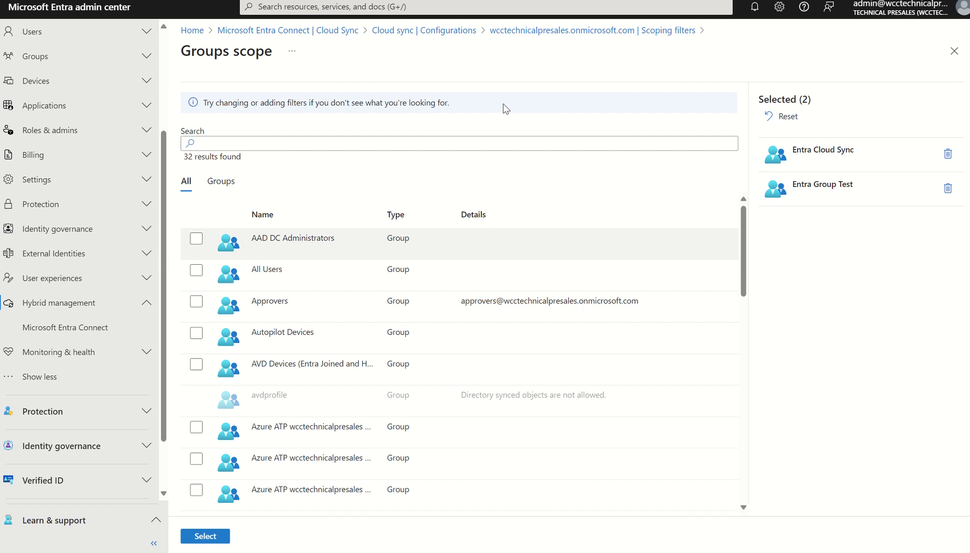
{"action": "left_click", "coordinate": [541, 32]}
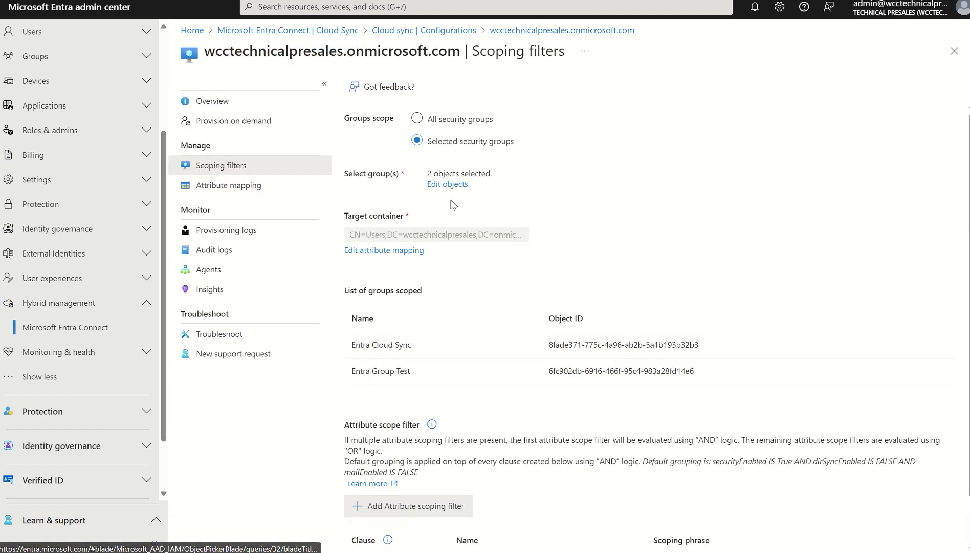
{"action": "left_click", "coordinate": [360, 250]}
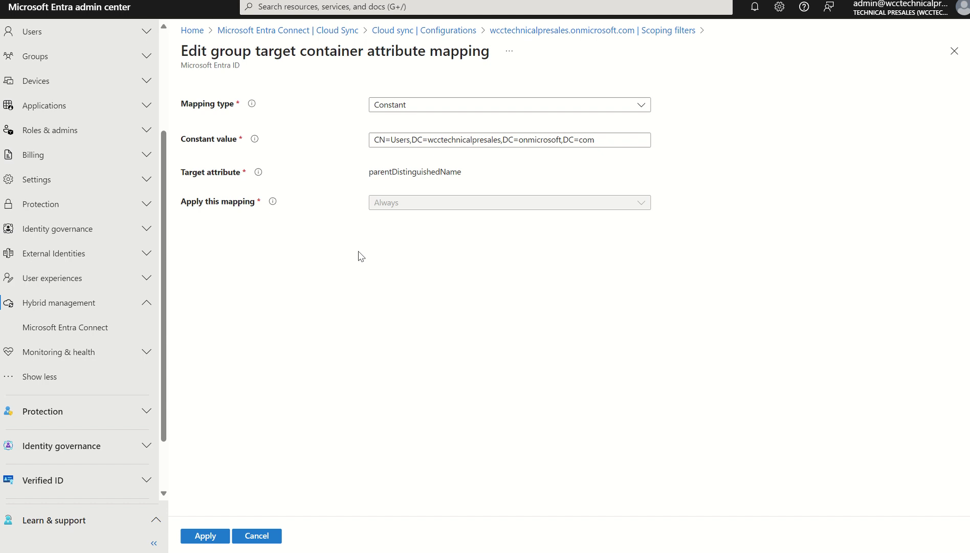
{"action": "left_click", "coordinate": [400, 105]}
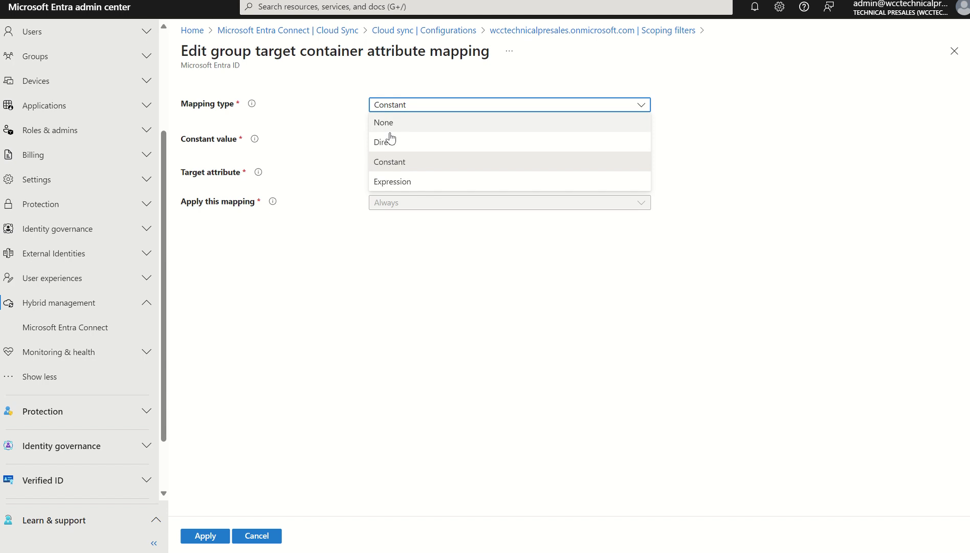
{"action": "left_click", "coordinate": [378, 263]}
{"action": "mouse_move", "coordinate": [252, 104]}
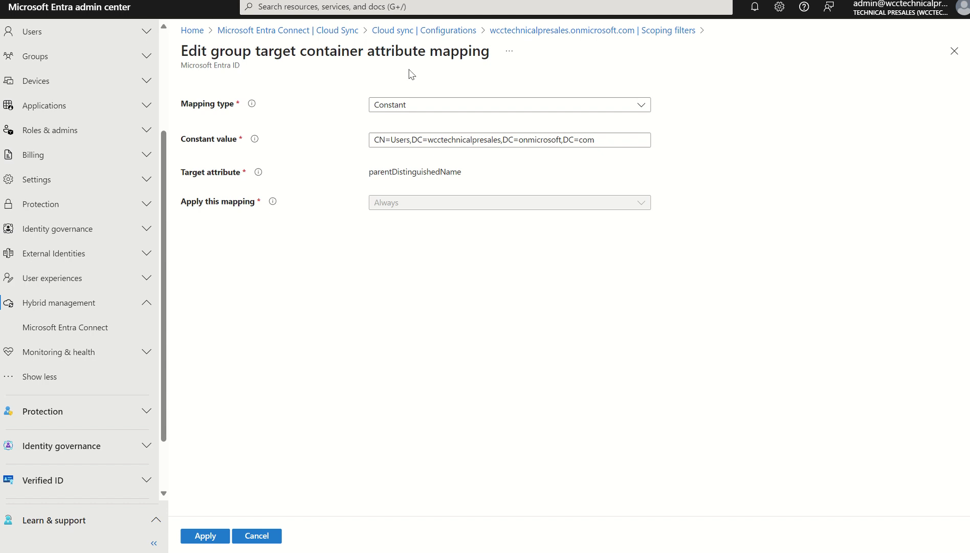
{"action": "left_click", "coordinate": [541, 31]}
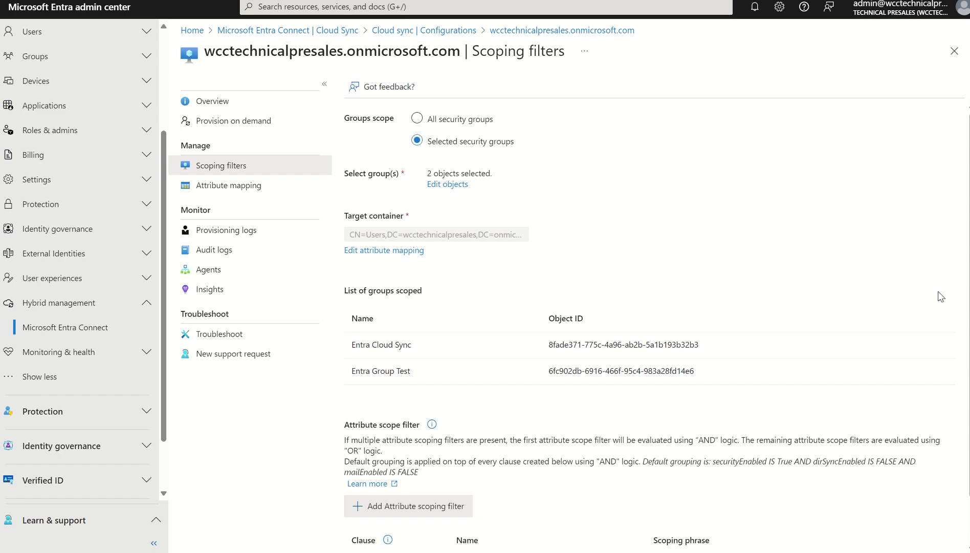
{"action": "scroll", "coordinate": [711, 288], "scroll_direction": "down", "scroll_amount": 1}
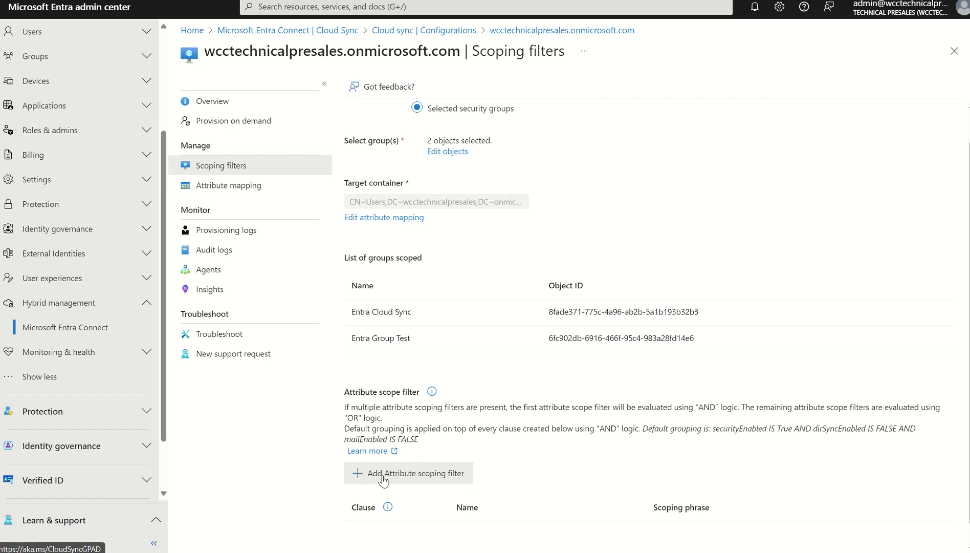
{"action": "scroll", "coordinate": [967, 245], "scroll_direction": "up", "scroll_amount": 1}
{"action": "scroll", "coordinate": [966, 246], "scroll_direction": "down", "scroll_amount": 1}
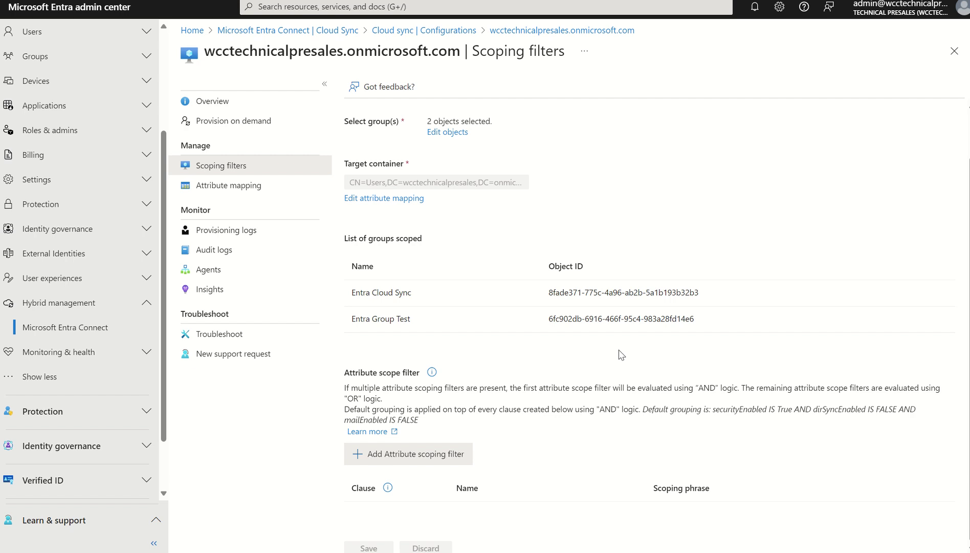
- Open the Add attribute scoping filter pane, then dismiss it without adding a filter
{"action": "left_click", "coordinate": [429, 455]}
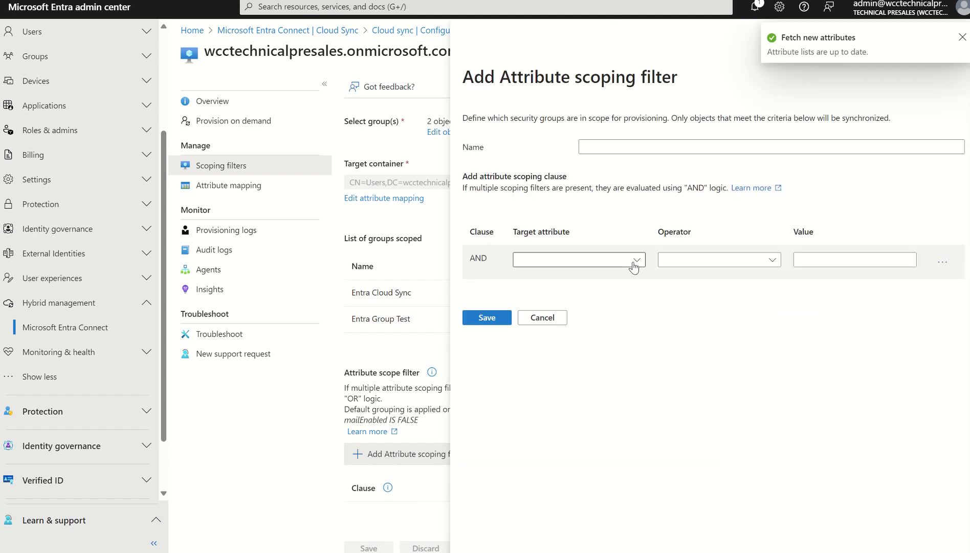
{"action": "left_click", "coordinate": [962, 38]}
{"action": "left_click", "coordinate": [954, 49]}
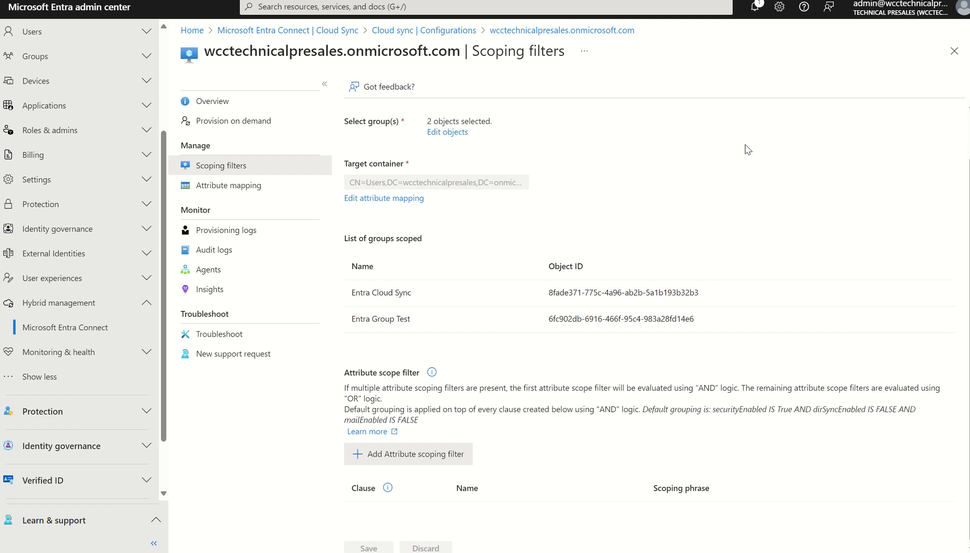
- Show the group attribute mappings and widen the Source attribute column to read full expressions
{"action": "left_click", "coordinate": [231, 196]}
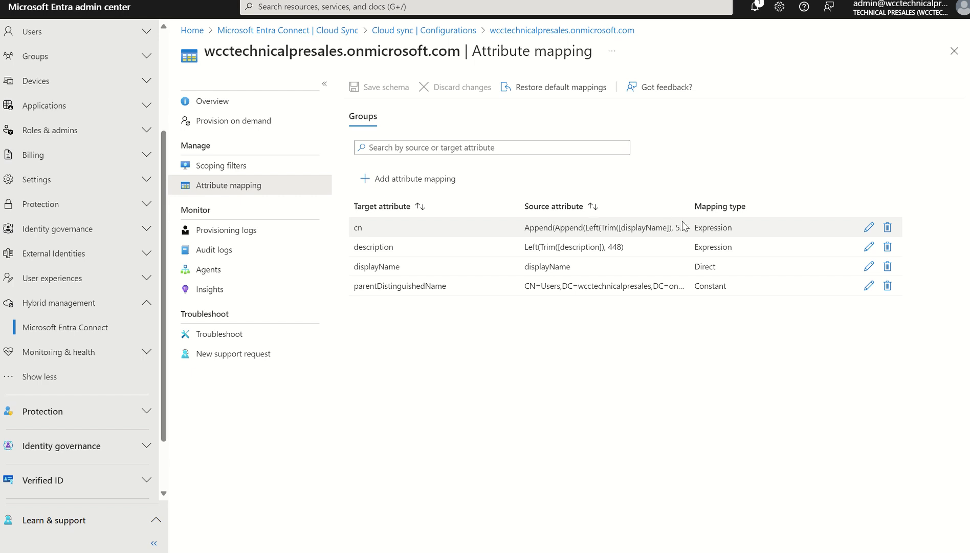
{"action": "left_click_drag", "start_coordinate": [689, 209], "coordinate": [792, 210]}
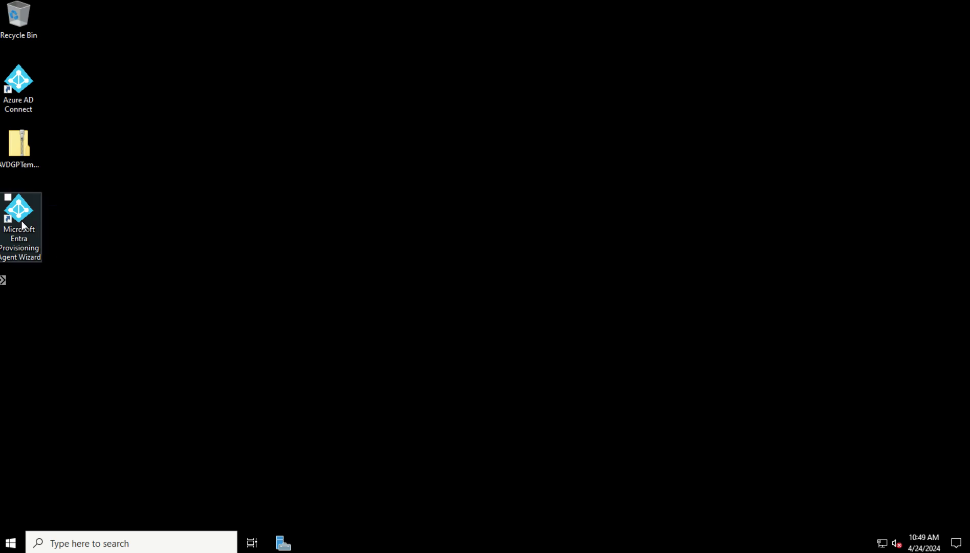
- Launch Active Directory Users and Computers from Server Manager's Tools menu
{"action": "left_click", "coordinate": [282, 543]}
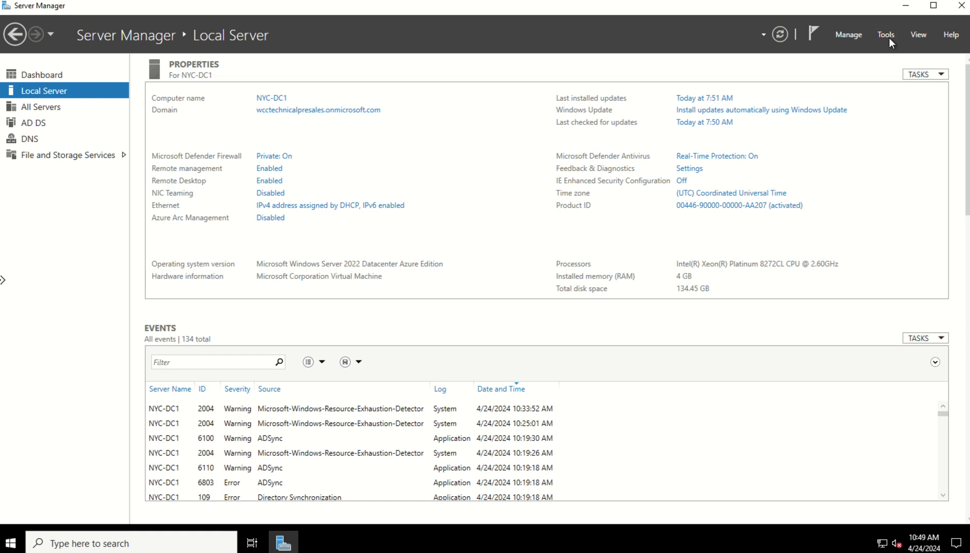
{"action": "left_click", "coordinate": [889, 37]}
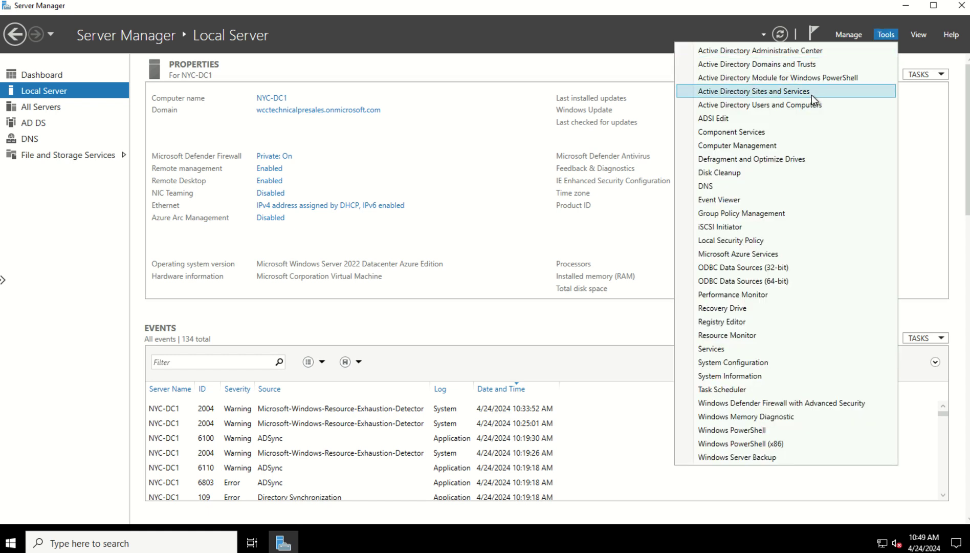
{"action": "left_click", "coordinate": [797, 106]}
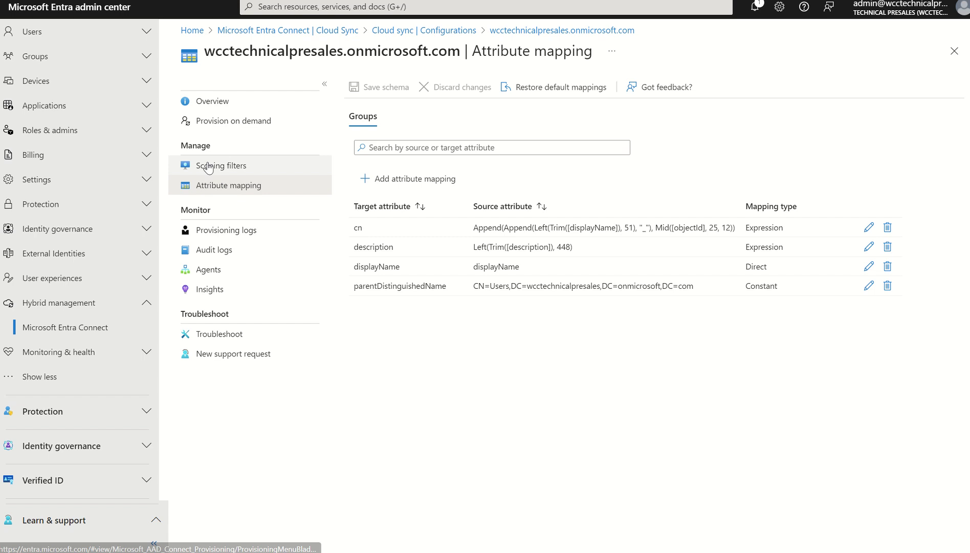
- Check the Entra Cloud Sync group's members, confirming it contains avd admin
{"action": "left_click", "coordinate": [208, 166]}
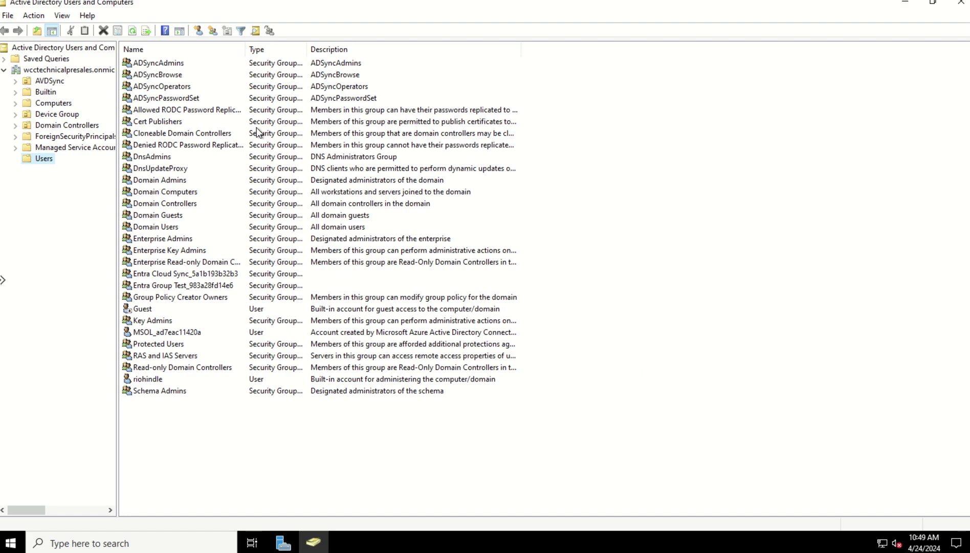
{"action": "left_click", "coordinate": [155, 276]}
{"action": "left_click", "coordinate": [156, 285]}
{"action": "left_click", "coordinate": [148, 276]}
{"action": "double_click", "coordinate": [159, 276]}
{"action": "left_click", "coordinate": [419, 151]}
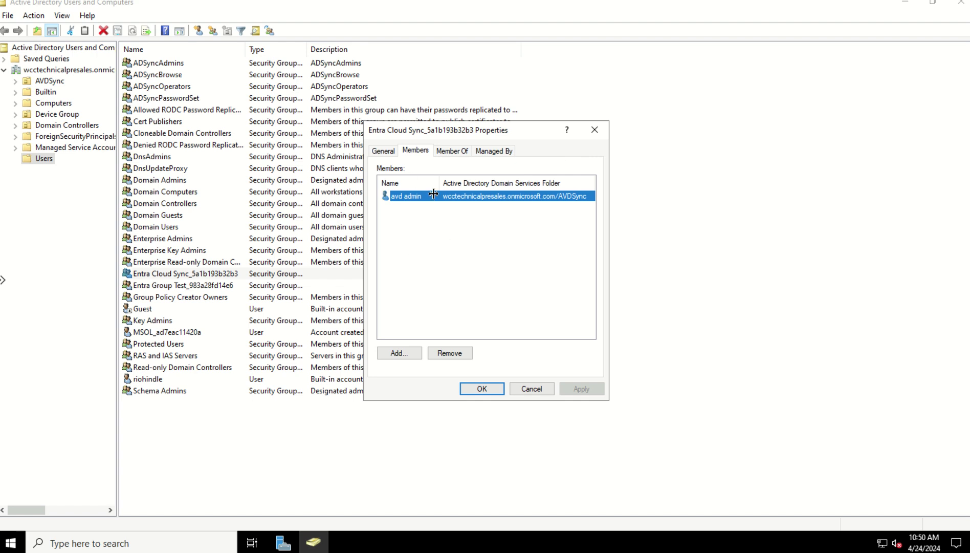
{"action": "left_click", "coordinate": [594, 130]}
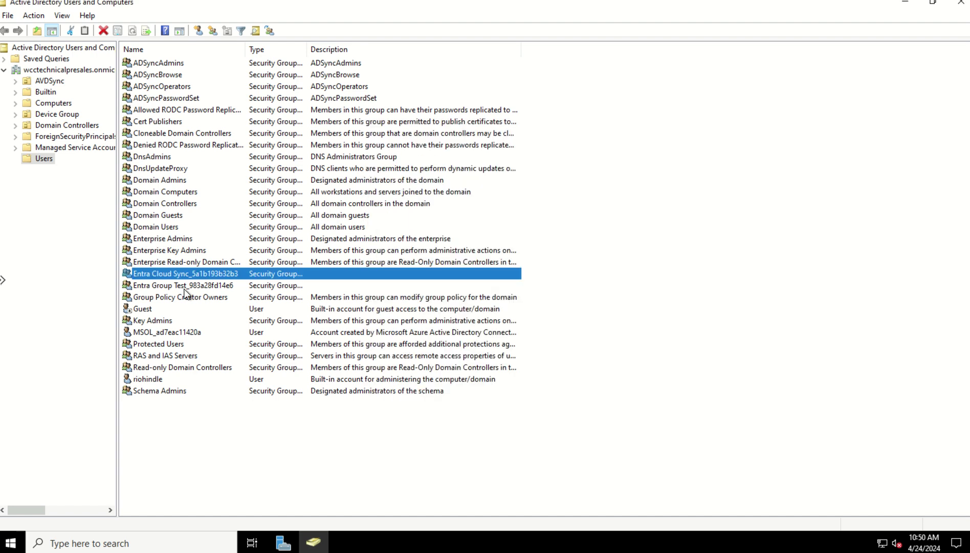
- Check the Entra Group Test group's members, confirming it has none
{"action": "left_click", "coordinate": [173, 285]}
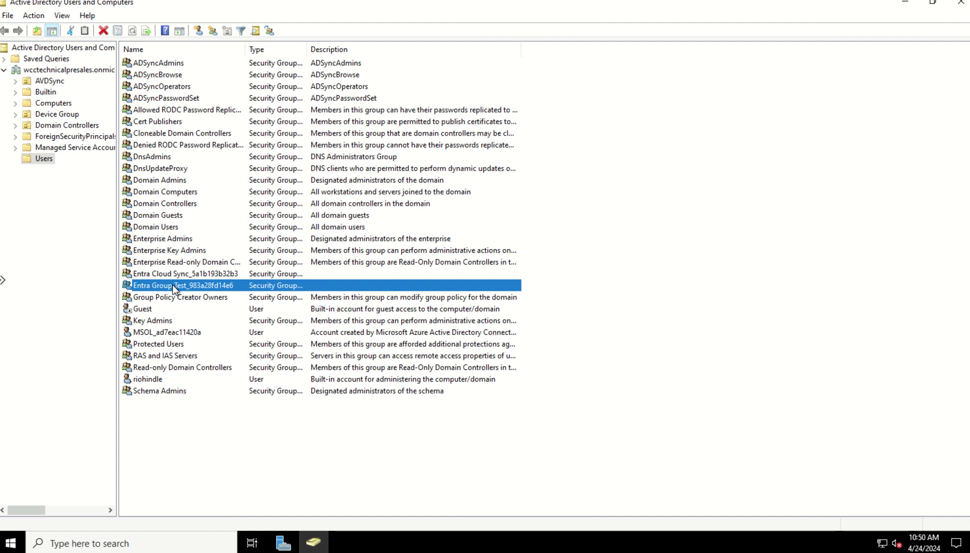
{"action": "double_click", "coordinate": [173, 285]}
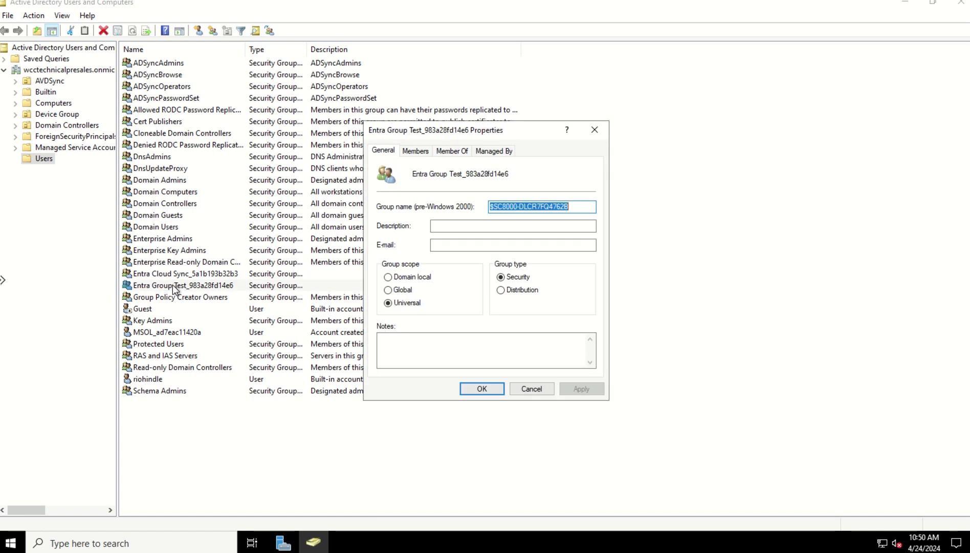
{"action": "left_click", "coordinate": [417, 155]}
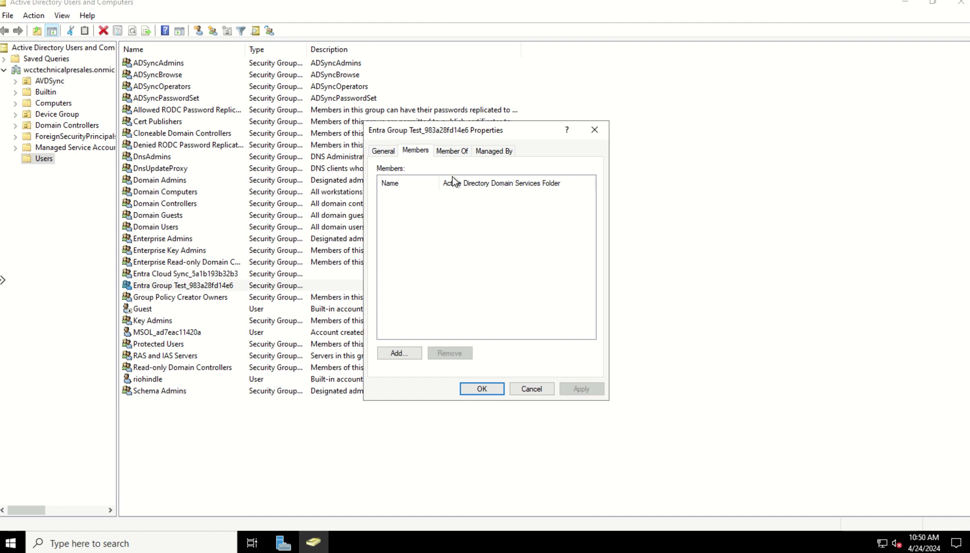
{"action": "left_click", "coordinate": [596, 131]}
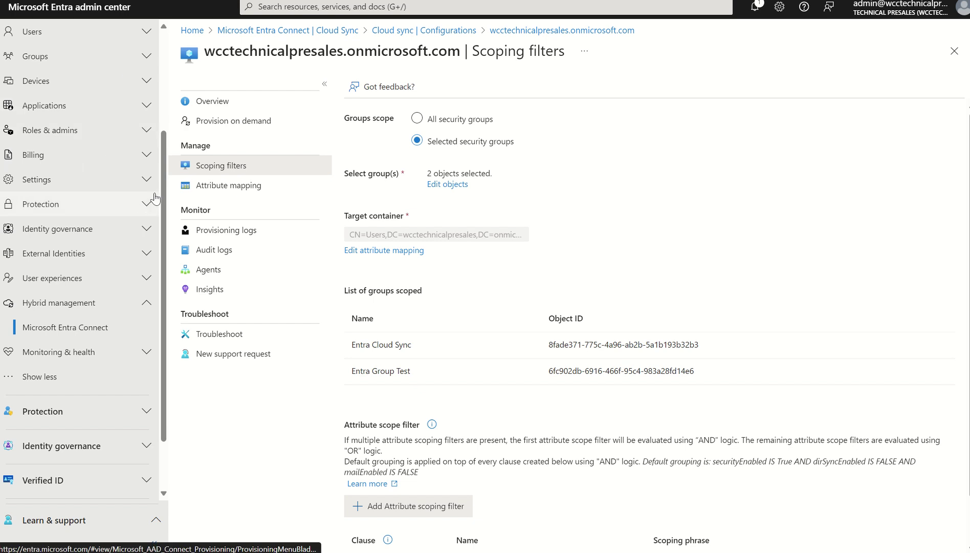
- Search all groups for 'entra' and list the Entra Cloud Sync group's two members
{"action": "left_click", "coordinate": [76, 57]}
{"action": "left_click", "coordinate": [54, 85]}
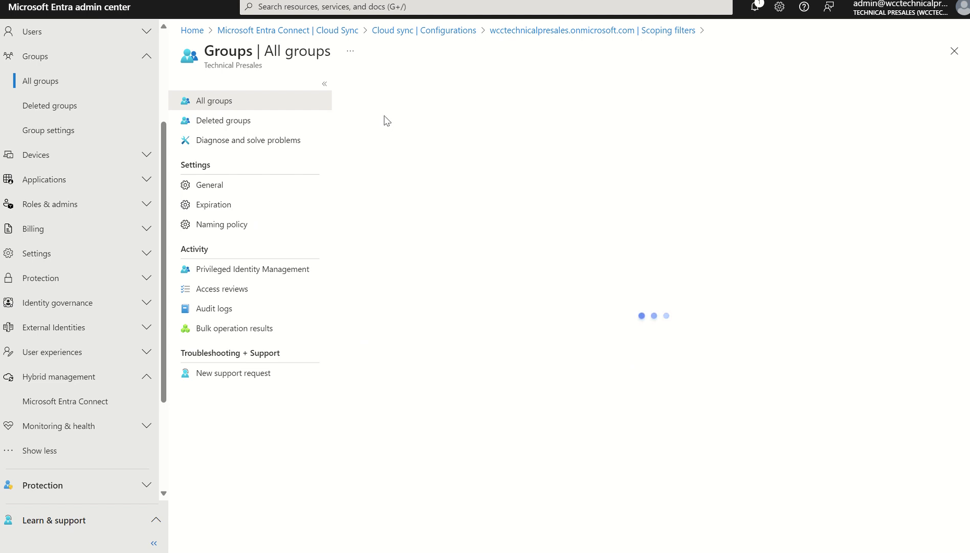
{"action": "left_click", "coordinate": [375, 139]}
{"action": "type", "text": "entra"}
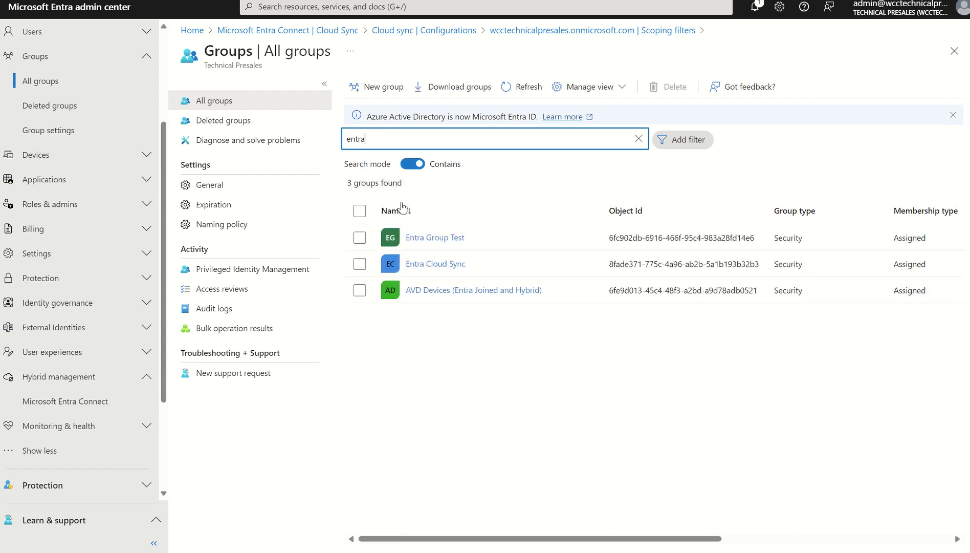
{"action": "left_click", "coordinate": [446, 266]}
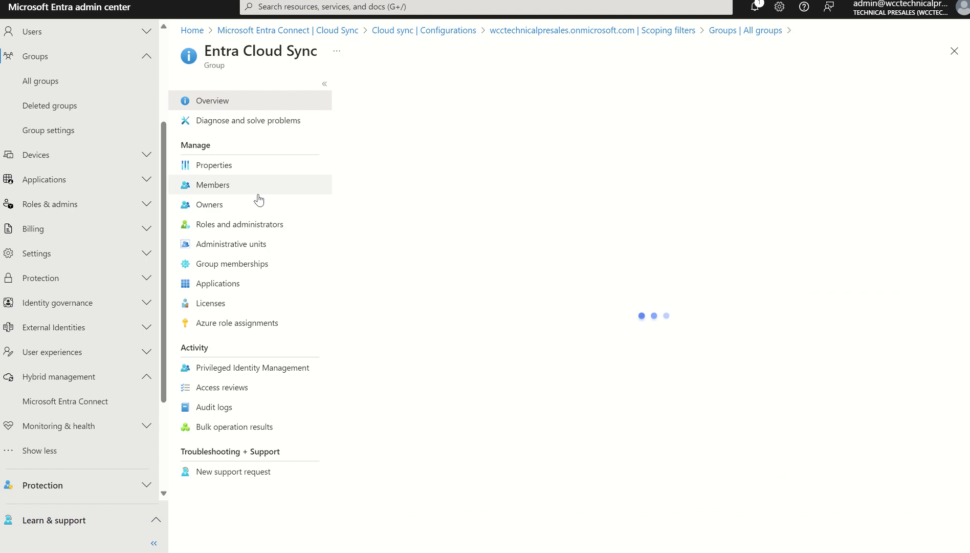
{"action": "left_click", "coordinate": [238, 195]}
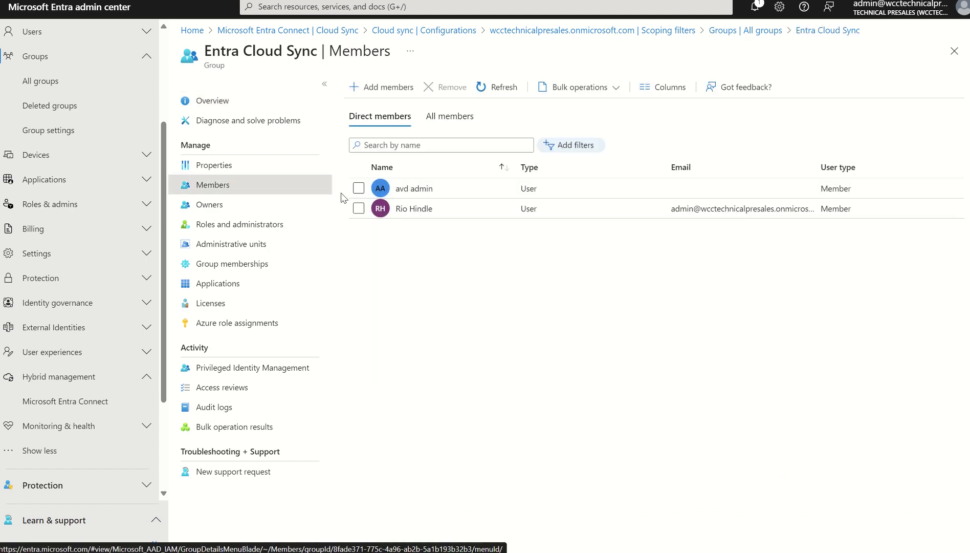
- Check that avd admin's On-premises sync enabled property reads Yes
{"action": "left_click", "coordinate": [402, 188]}
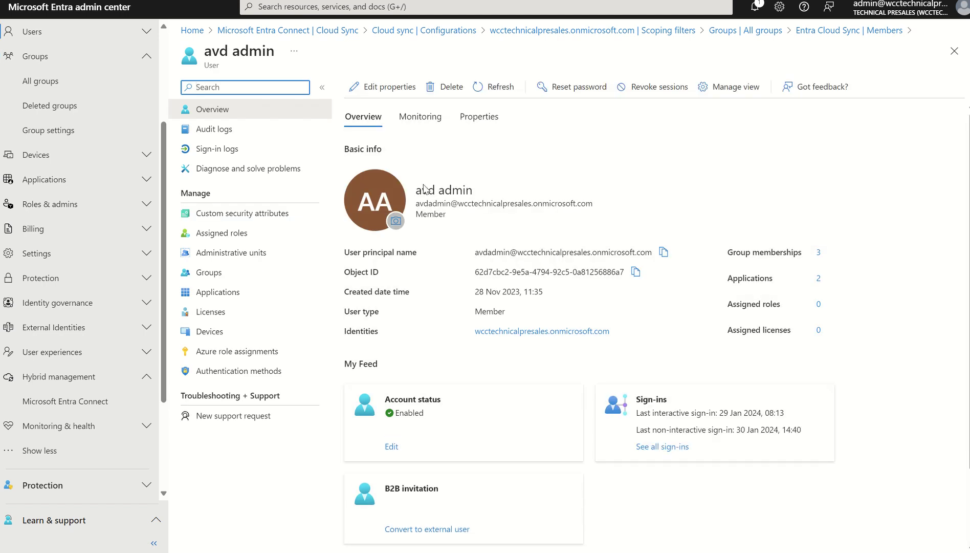
{"action": "left_click", "coordinate": [469, 121]}
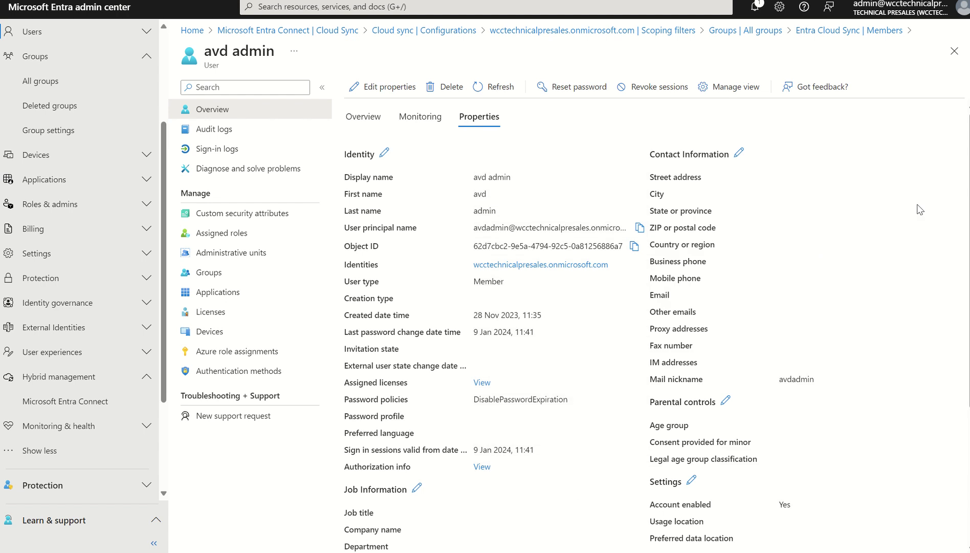
{"action": "scroll", "coordinate": [863, 377], "scroll_direction": "down", "scroll_amount": 4}
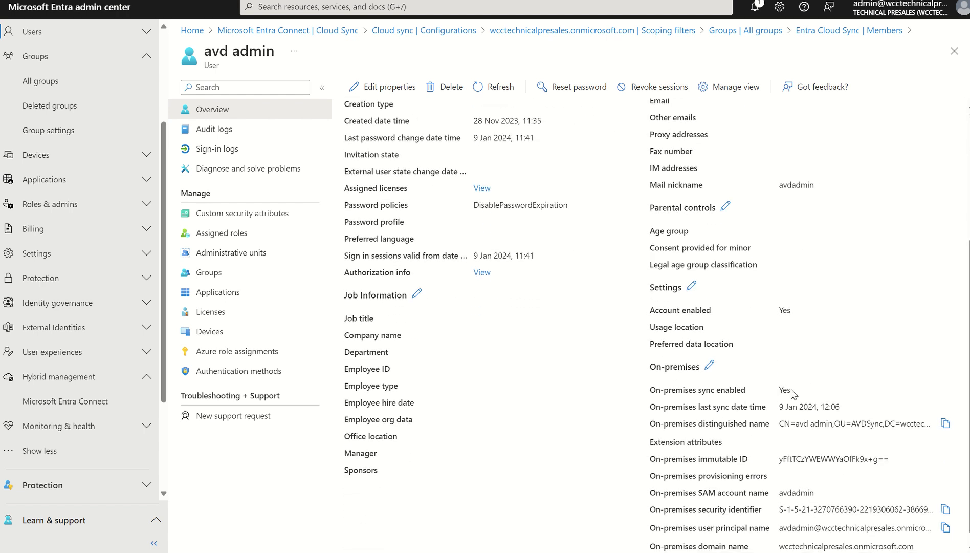
{"action": "left_click_drag", "start_coordinate": [794, 390], "coordinate": [783, 390]}
- Check the other group member's properties, where On-premises sync enabled reads No
{"action": "left_click", "coordinate": [809, 31]}
{"action": "left_click", "coordinate": [408, 215]}
{"action": "left_click", "coordinate": [500, 113]}
{"action": "scroll", "coordinate": [966, 214], "scroll_direction": "down", "scroll_amount": 2}
{"action": "scroll", "coordinate": [873, 367], "scroll_direction": "down", "scroll_amount": 1}
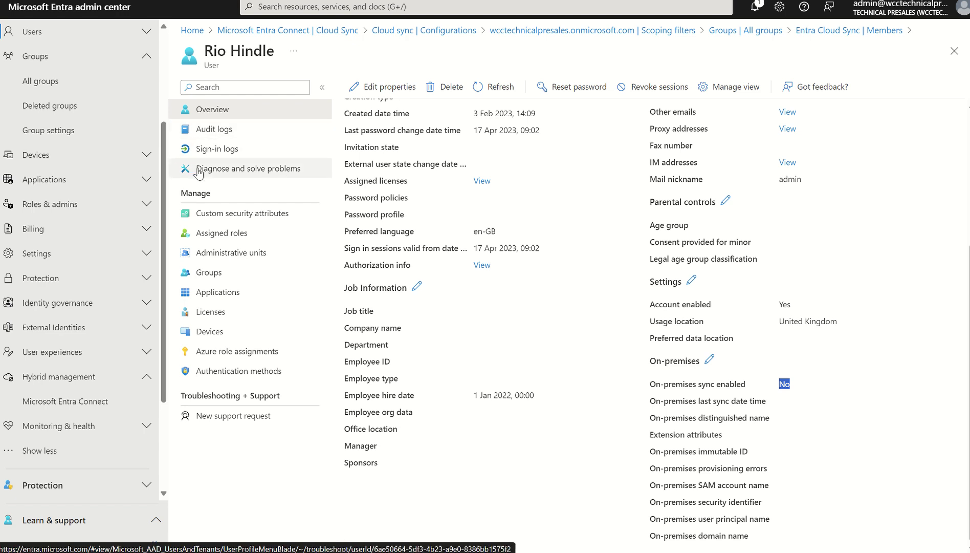
- Open the provisioning logs of the wcctechnicalpresales.onmicrosoft.com Cloud Sync configuration
{"action": "left_click", "coordinate": [74, 401]}
{"action": "left_click", "coordinate": [228, 127]}
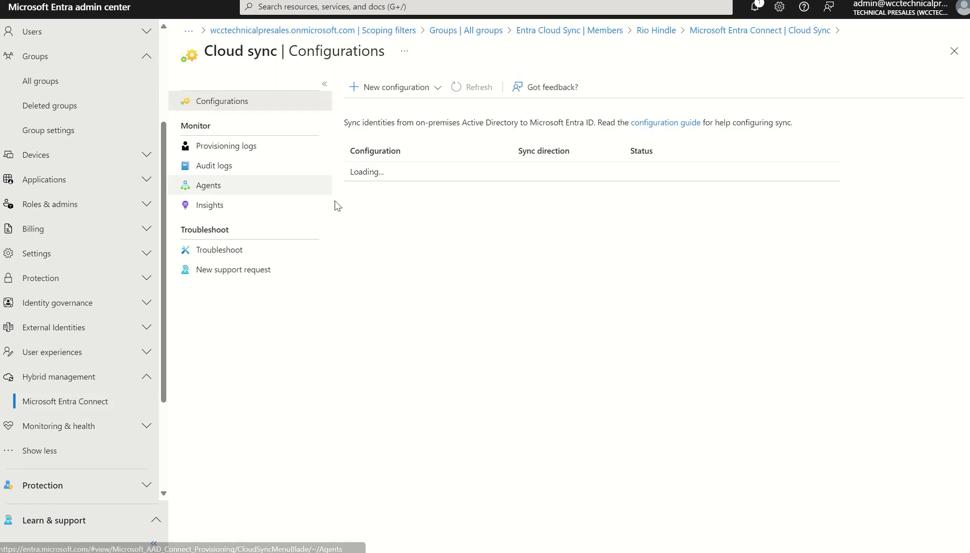
{"action": "left_click", "coordinate": [371, 174]}
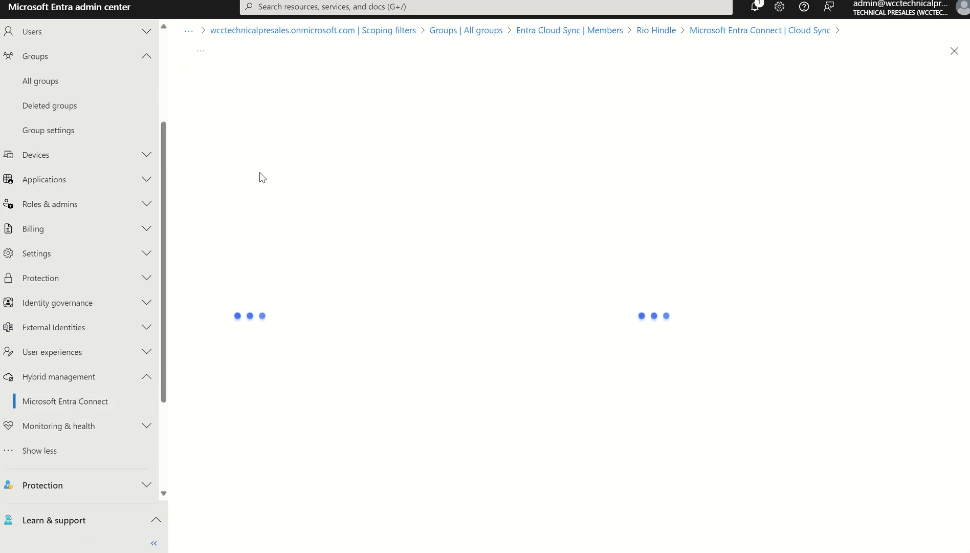
{"action": "left_click", "coordinate": [219, 230]}
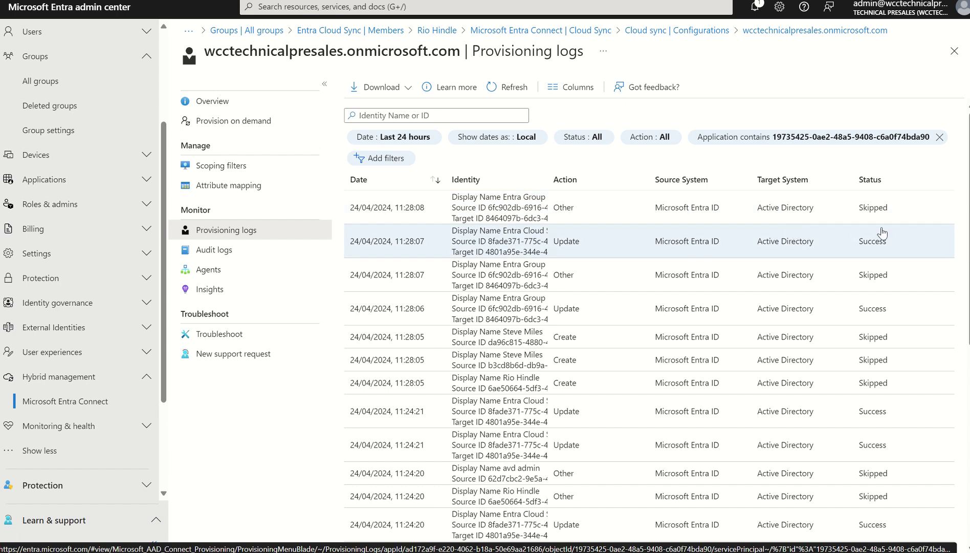
{"action": "left_click_drag", "start_coordinate": [968, 256], "coordinate": [968, 271]}
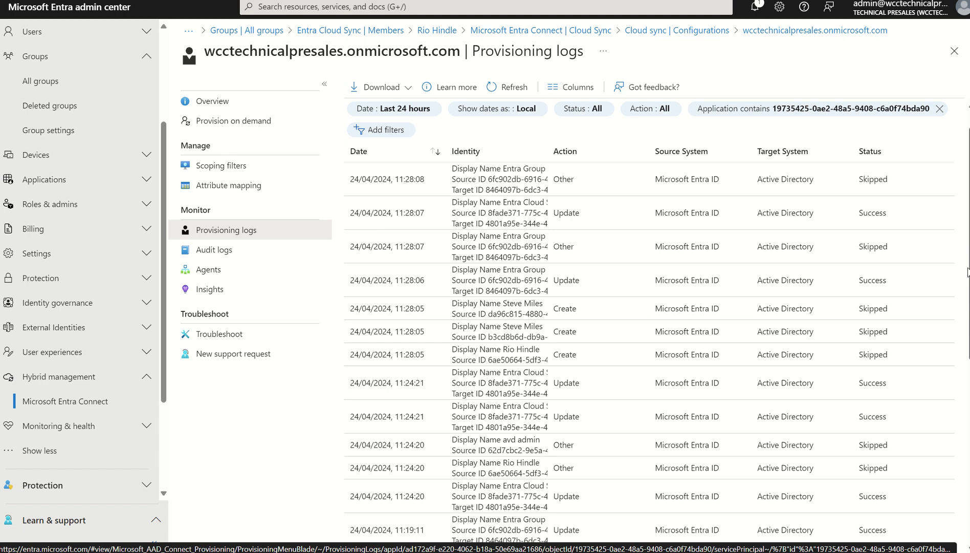
{"action": "left_click", "coordinate": [750, 211]}
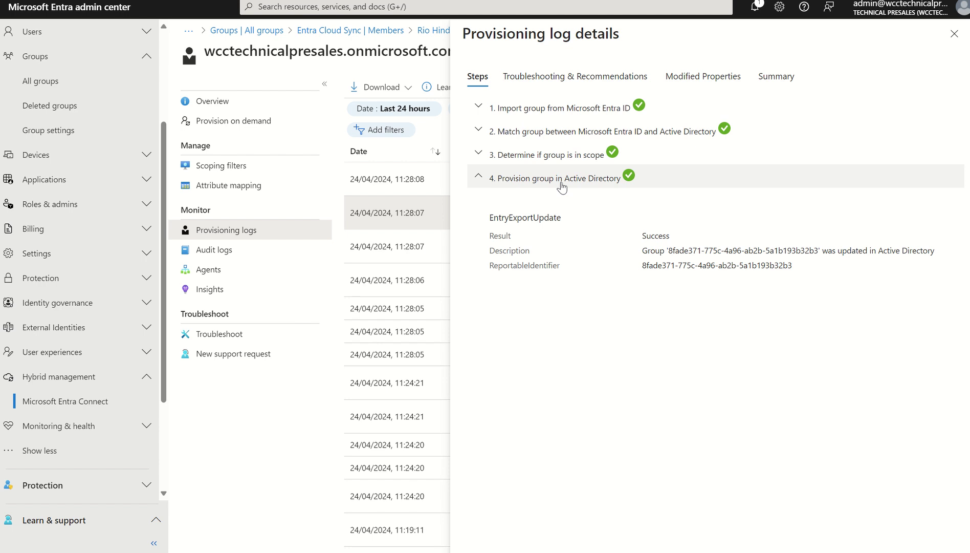
{"action": "left_click", "coordinate": [955, 33]}
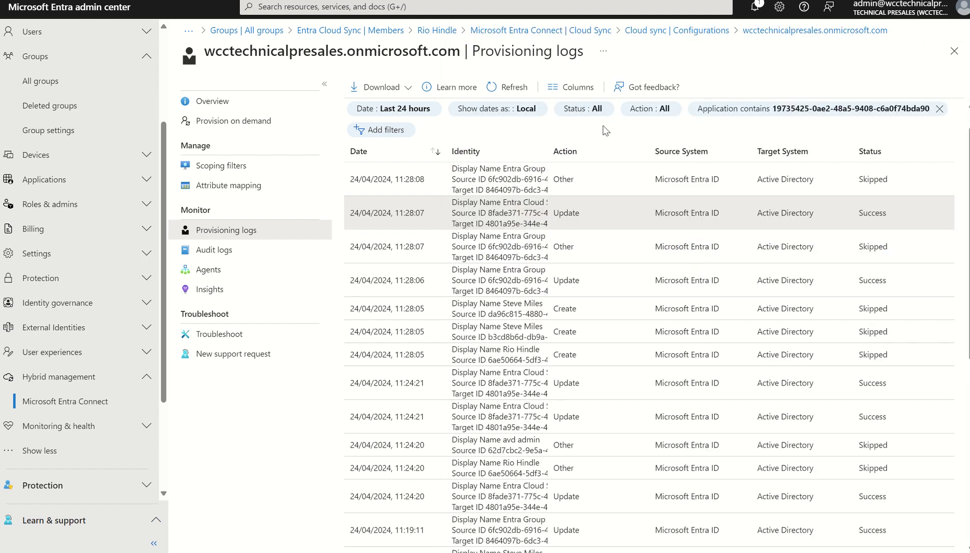